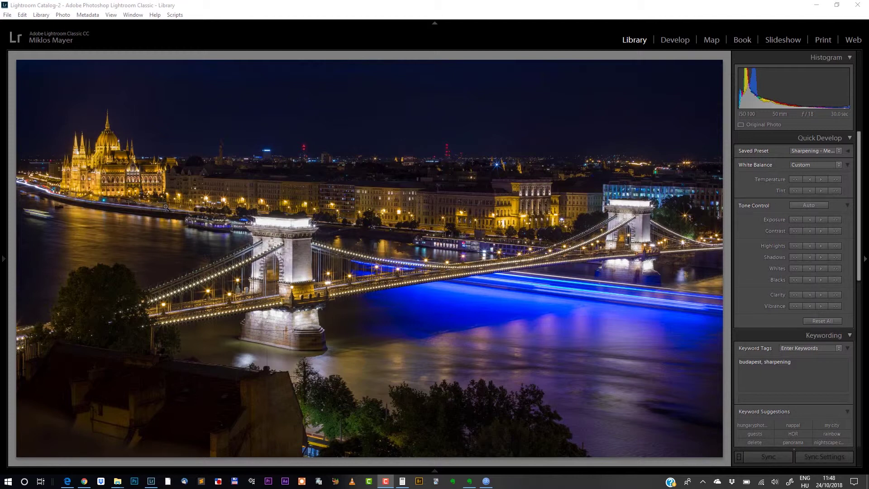
- Switch to Develop and view the Chain Bridge night photo at 1:1 in the Navigator
left_click(683, 42)
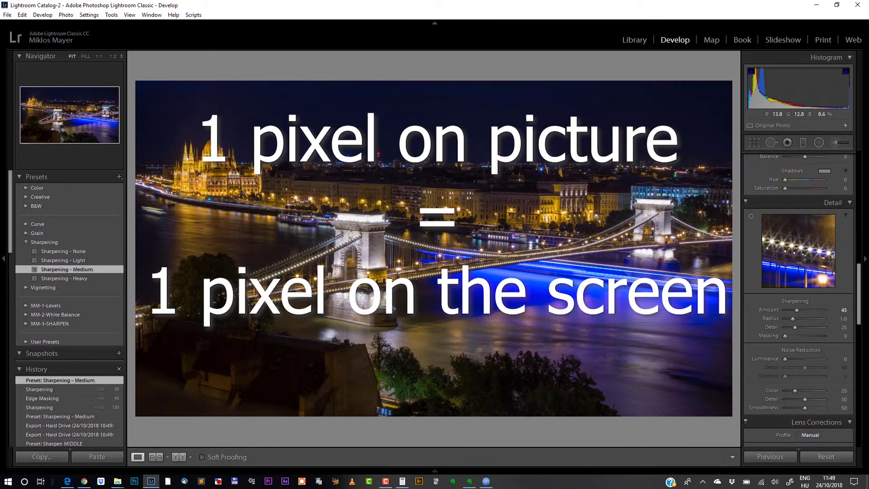
left_click(102, 56)
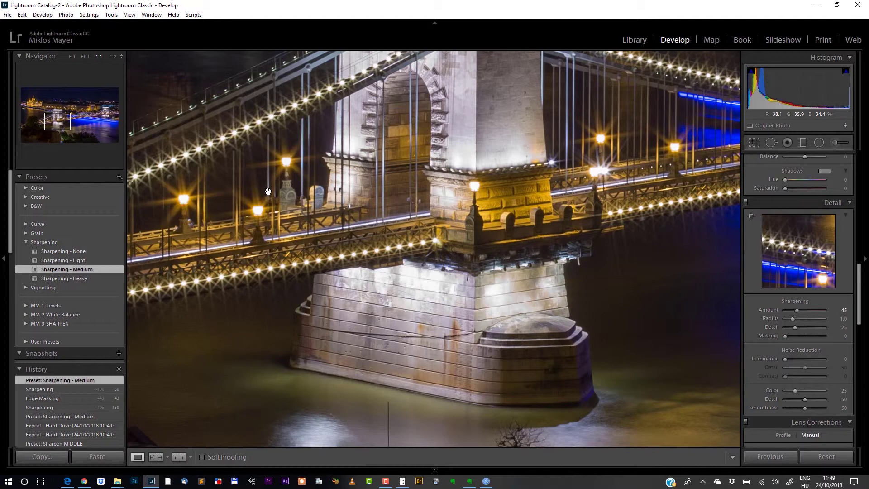
- Apply Sharpening - Medium, push Amount to 150, and pan across the bridge pier and sky
left_click(66, 270)
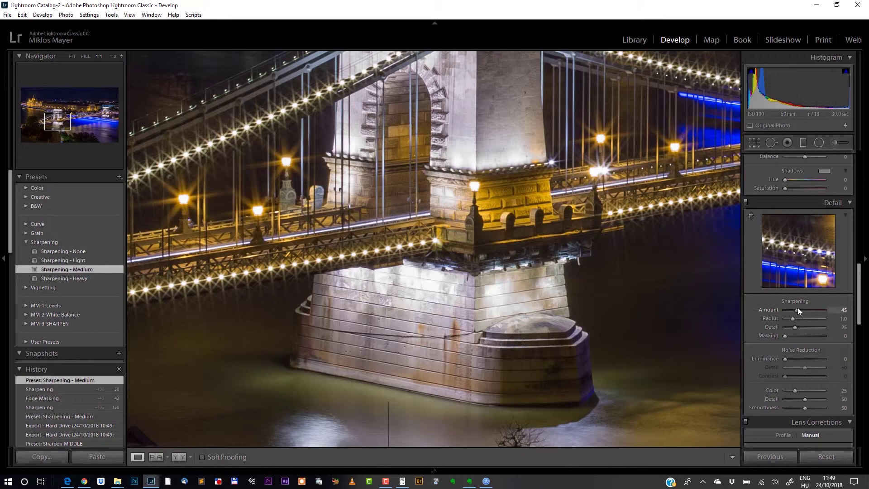
left_click_drag(798, 309, 817, 314)
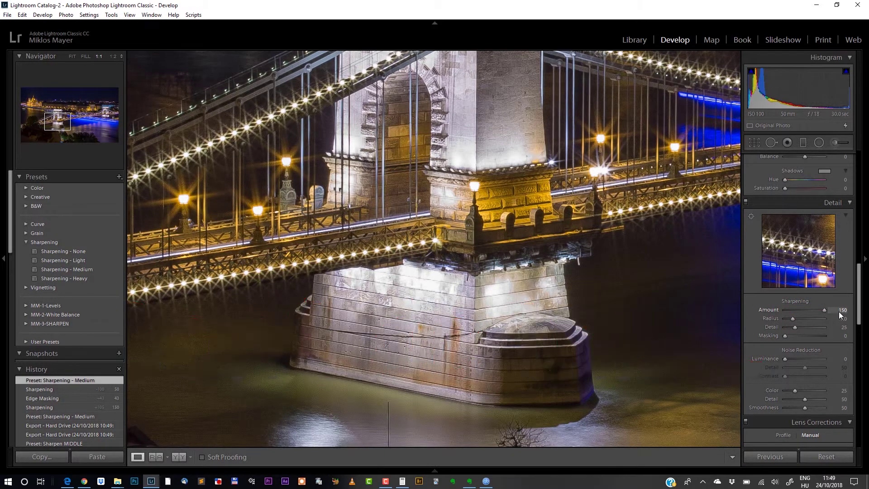
left_click_drag(839, 312, 837, 311)
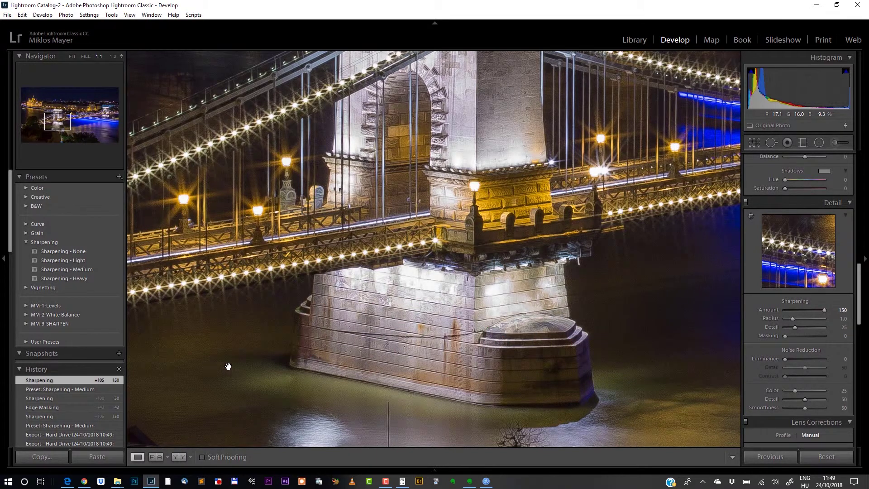
left_click_drag(272, 368, 275, 342)
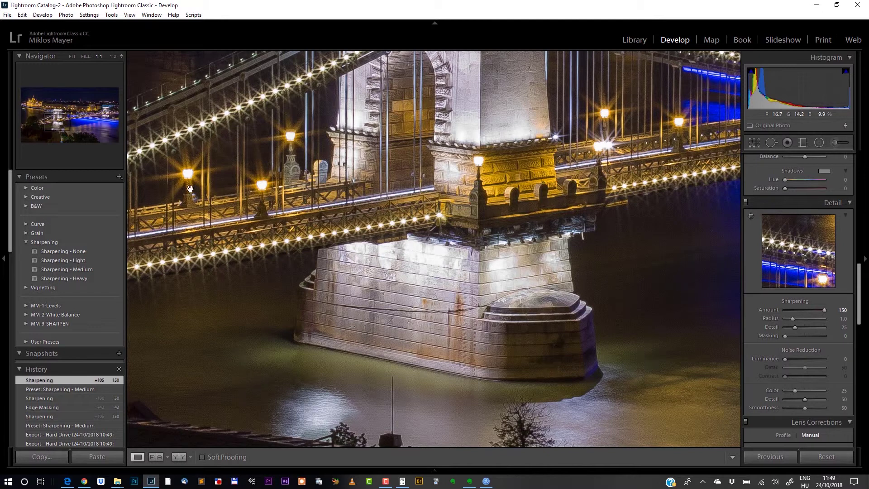
left_click_drag(69, 121, 70, 96)
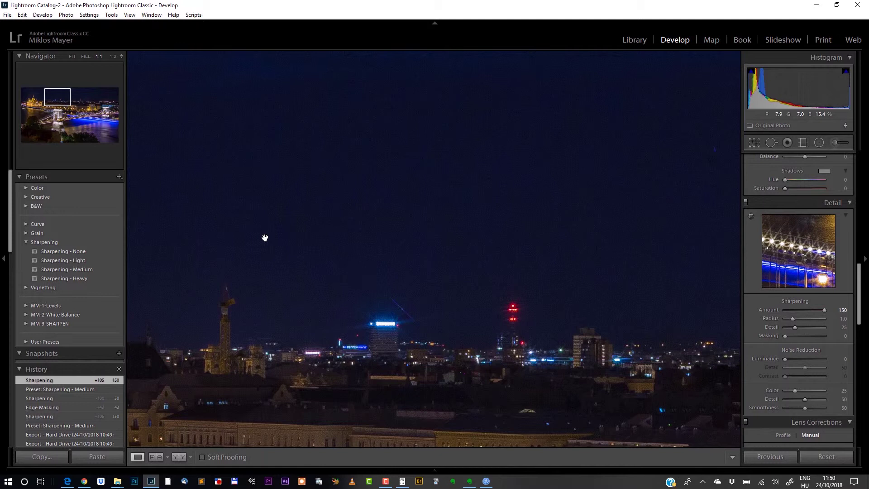
- Pan back to the pier and Alt-drag Masking through 47 up to 51 while previewing
left_click(58, 124)
mouse_move(57, 124)
left_mouse_down()
mouse_move(57, 132)
mouse_move(56, 120)
left_mouse_up()
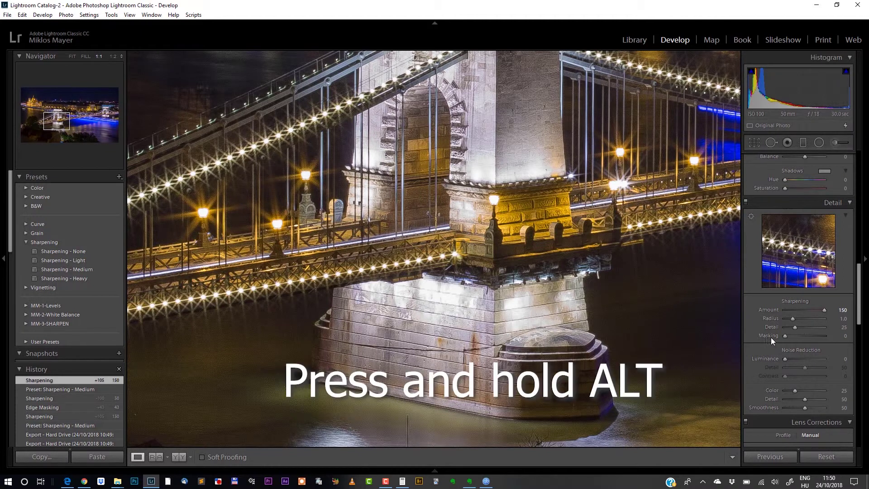
key("alt")
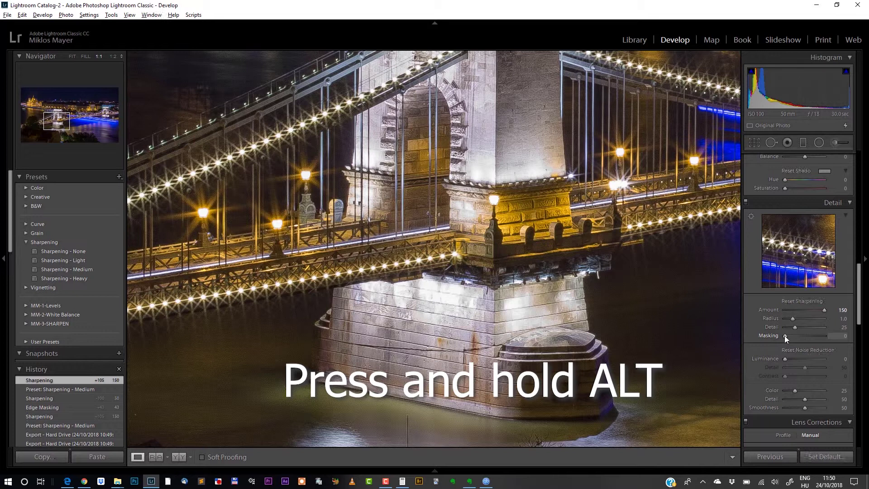
left_click_drag(784, 335, 803, 335)
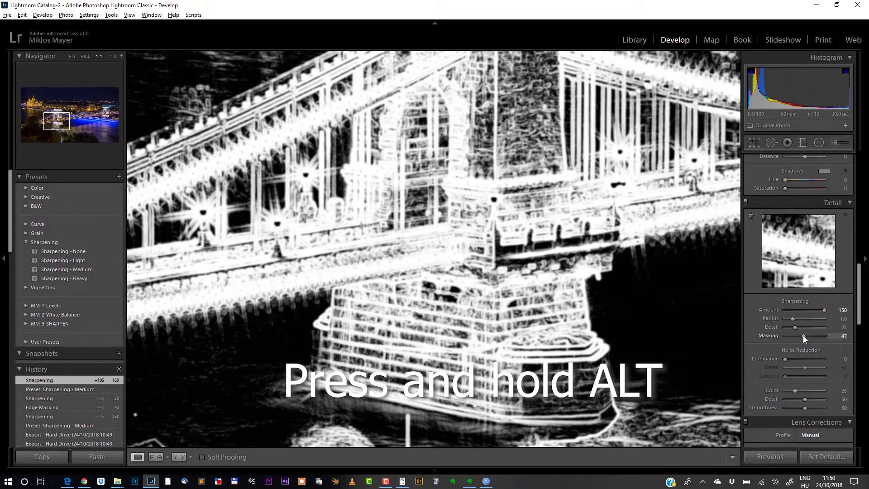
left_click_drag(803, 335, 803, 335)
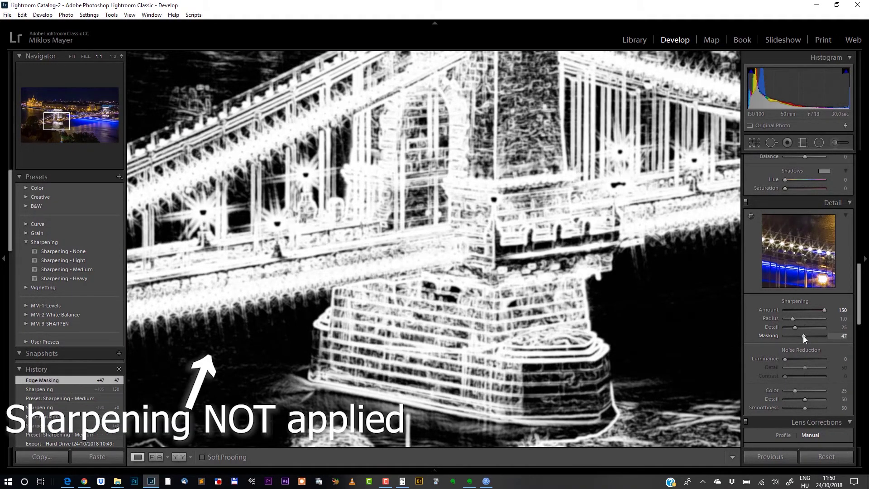
left_click(802, 335, "alt")
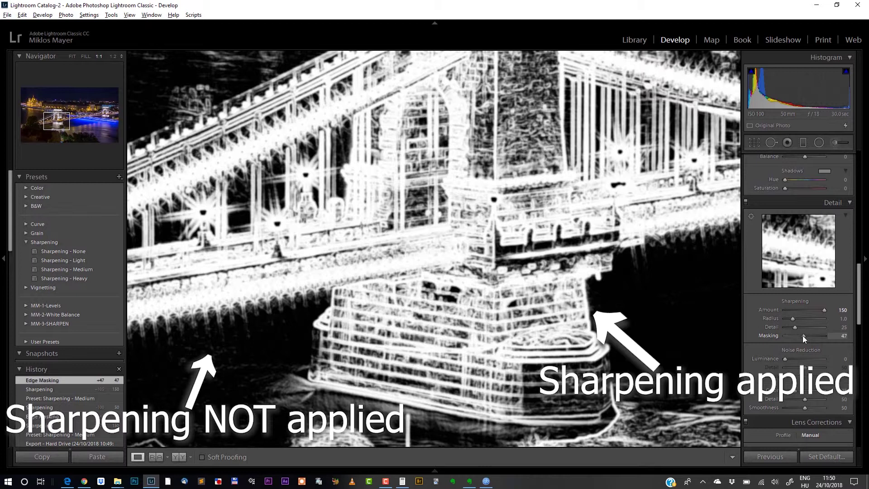
mouse_move(803, 336)
left_mouse_down()
mouse_move(818, 333)
mouse_move(802, 335)
left_mouse_up()
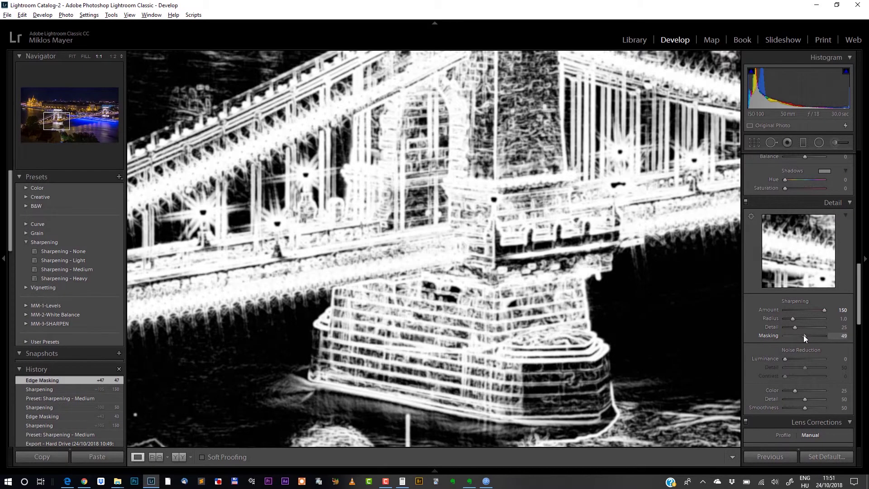
left_click_drag(804, 335, 804, 335)
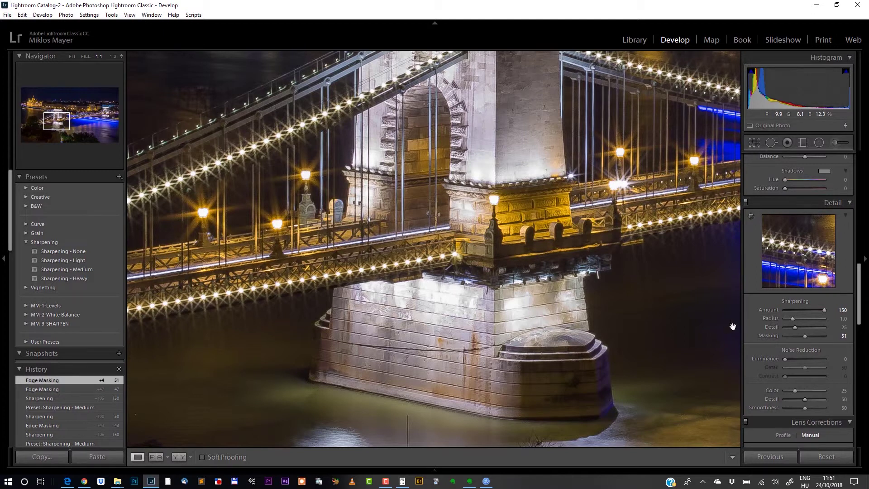
- Alt-drag Masking from 51 to 55 while checking the mask preview
left_click_drag(803, 335, 805, 336)
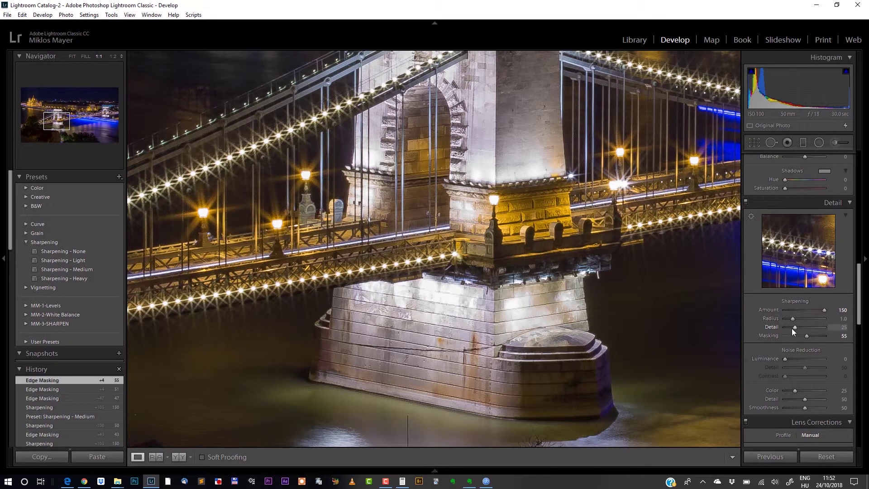
- Set Detail to 52 with the Alt preview, then lower Amount from 150 to 67
key("alt")
left_click_drag(795, 329, 800, 330)
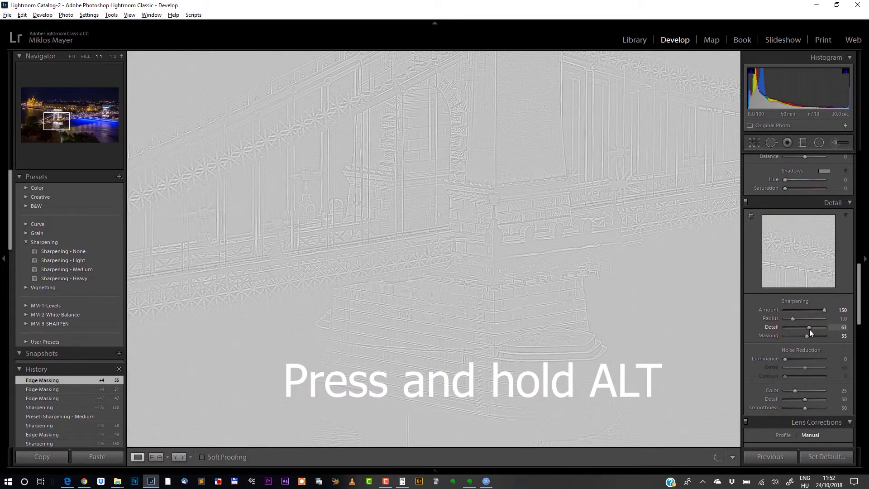
left_click_drag(812, 330, 805, 329)
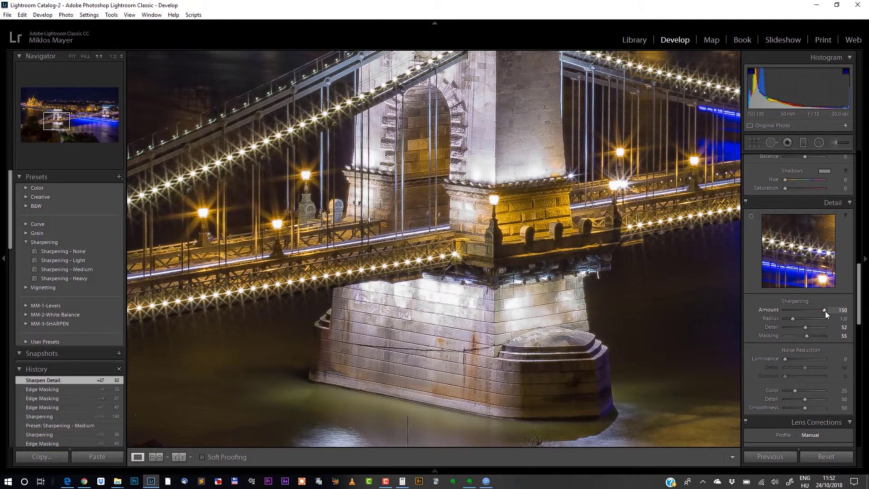
left_click_drag(824, 311, 805, 306)
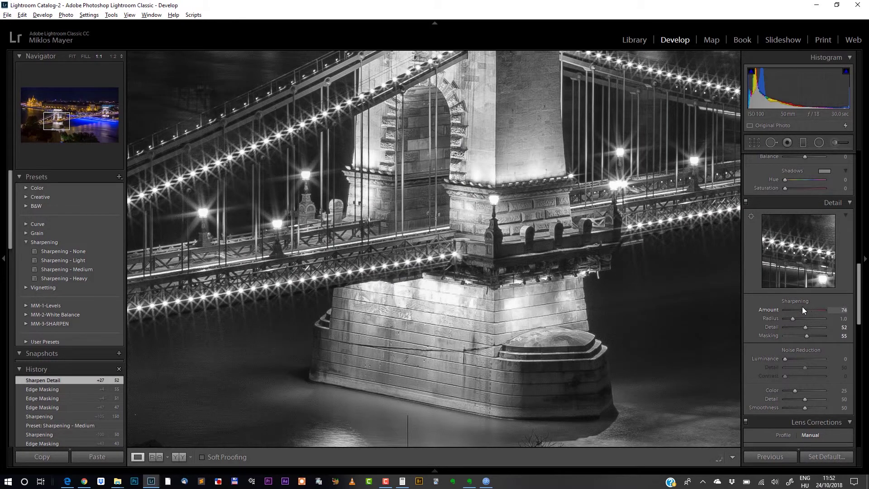
left_click_drag(802, 306, 805, 328)
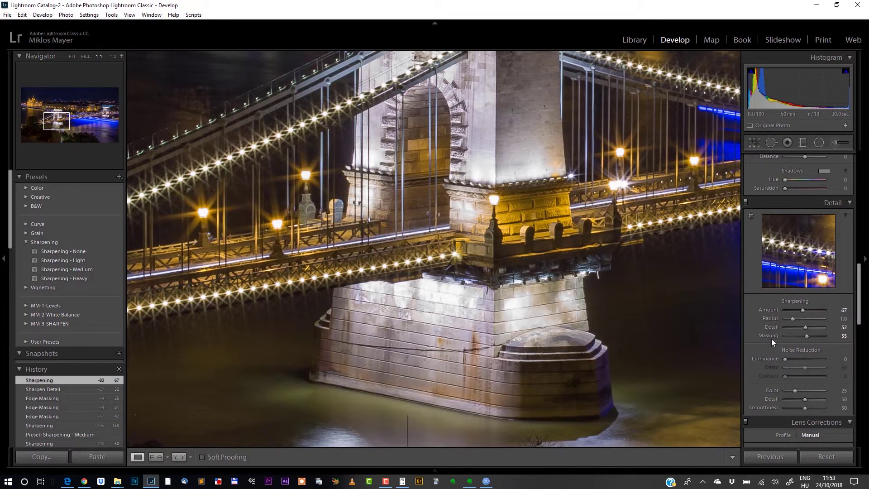
- Check the sharpening tutorial page, then apply Sharpen MIDDLE from the MM-3-SHARPEN folder
left_click(70, 484)
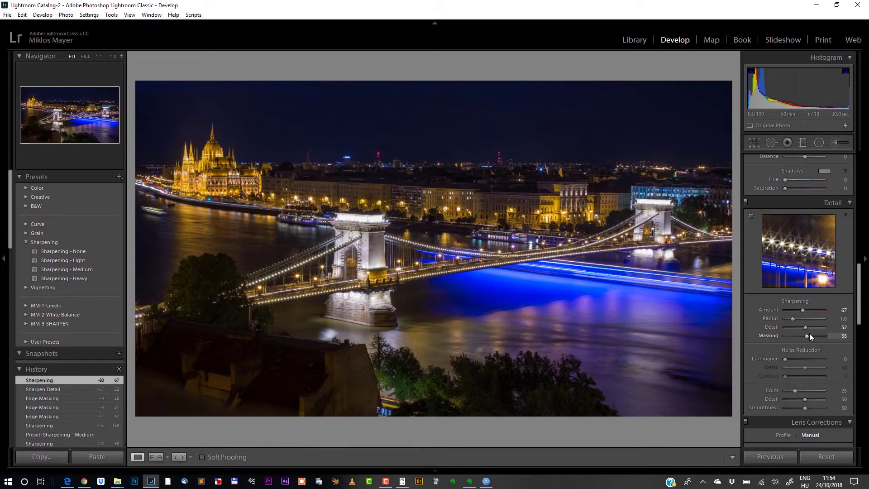
left_click(26, 324)
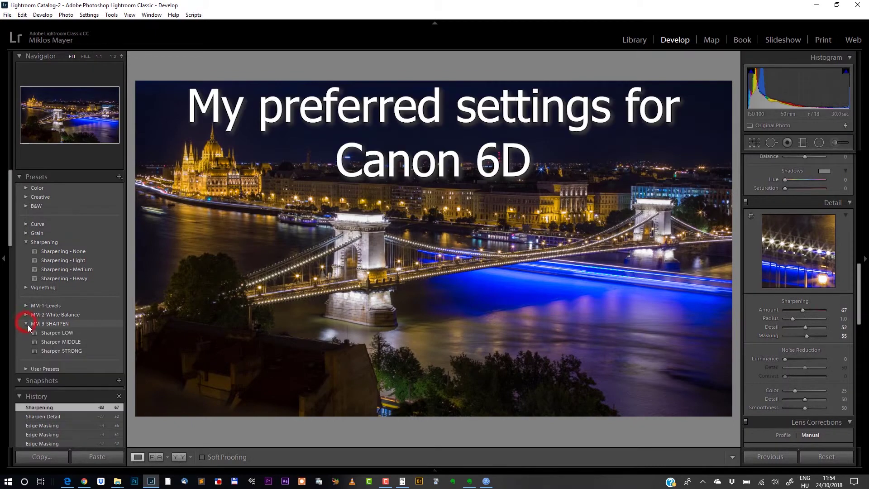
left_click(61, 342)
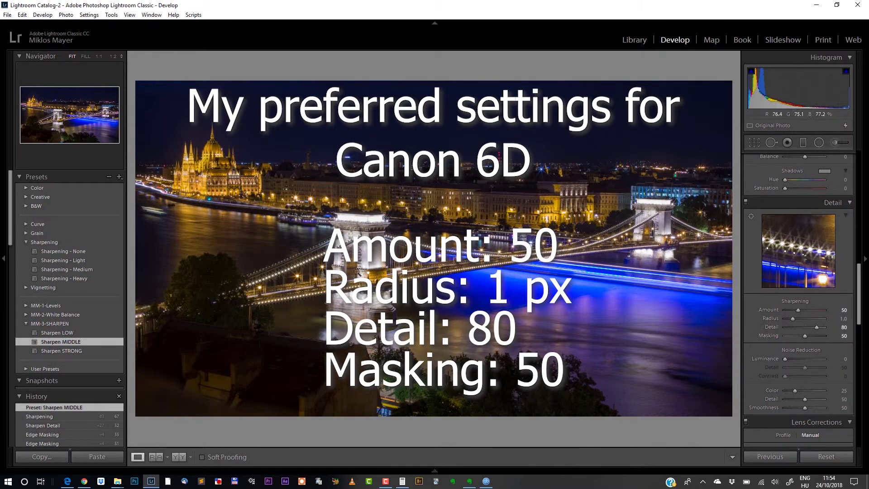
- Inspect the bridge at 1:1, pan across the close-up, then return to Fit view
left_click(100, 57)
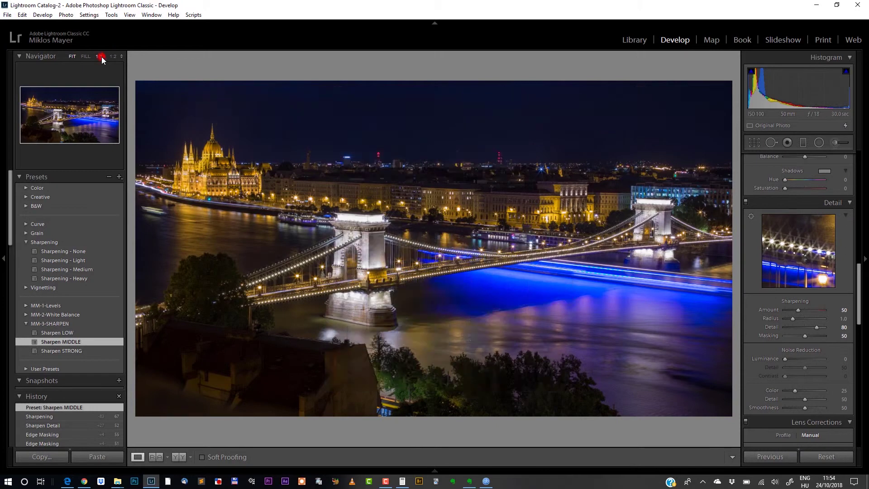
left_click_drag(374, 302, 374, 293)
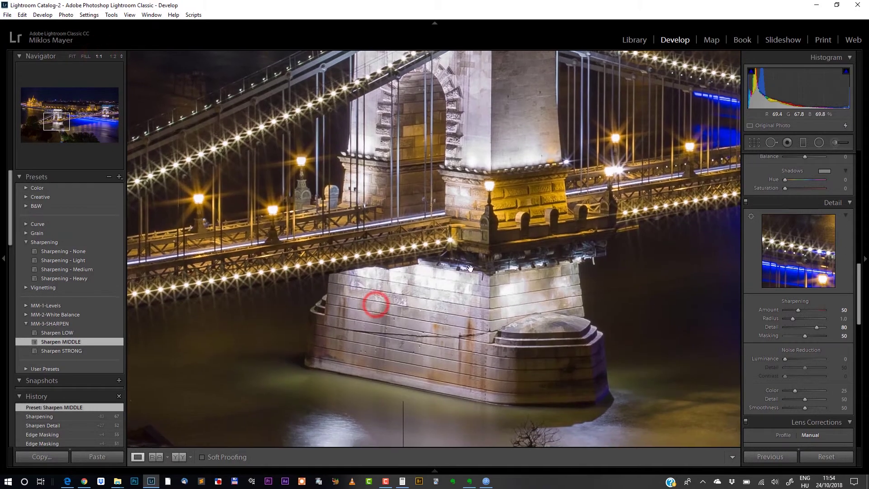
left_click(376, 222)
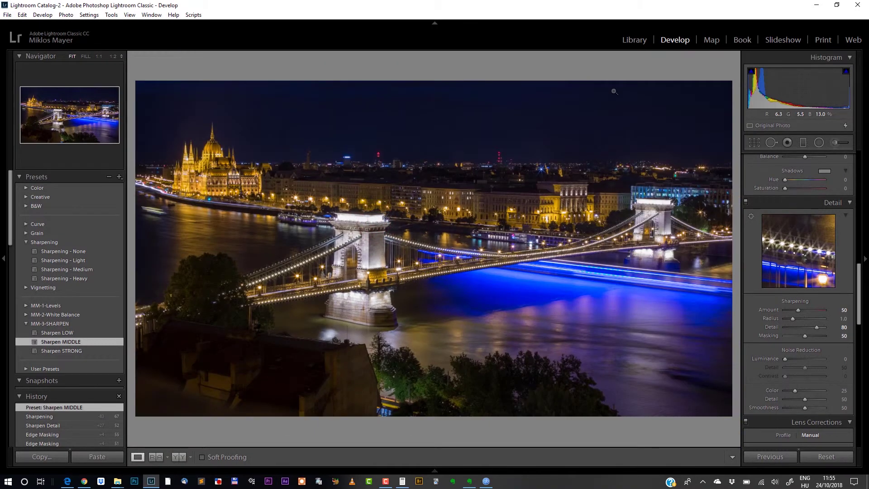
- In Export (Ctrl+Shift+E), change Long Edge from 1920 to 1800 pixels and verify Screen, High output sharpening
key("shift")
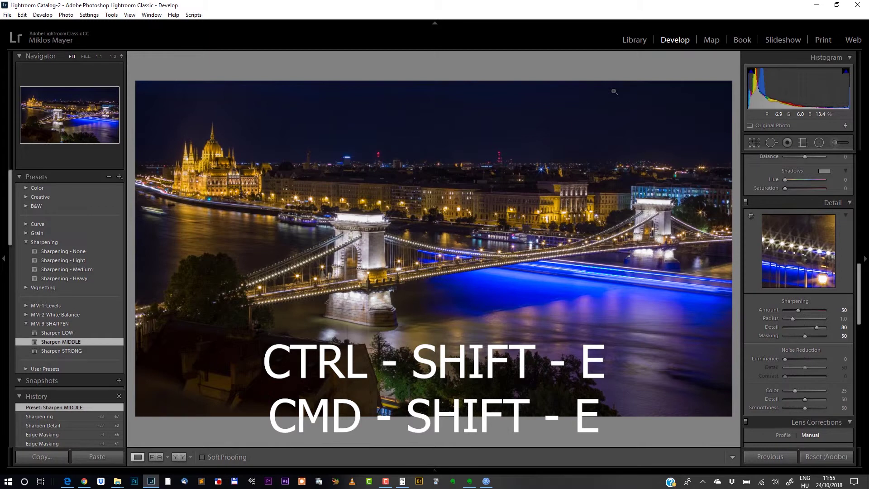
key("ctrl+shift+e")
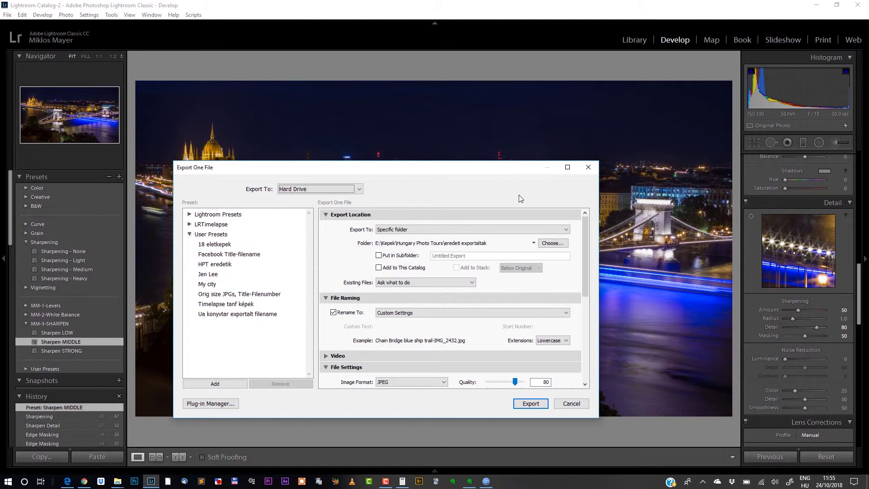
left_click_drag(586, 229, 591, 281)
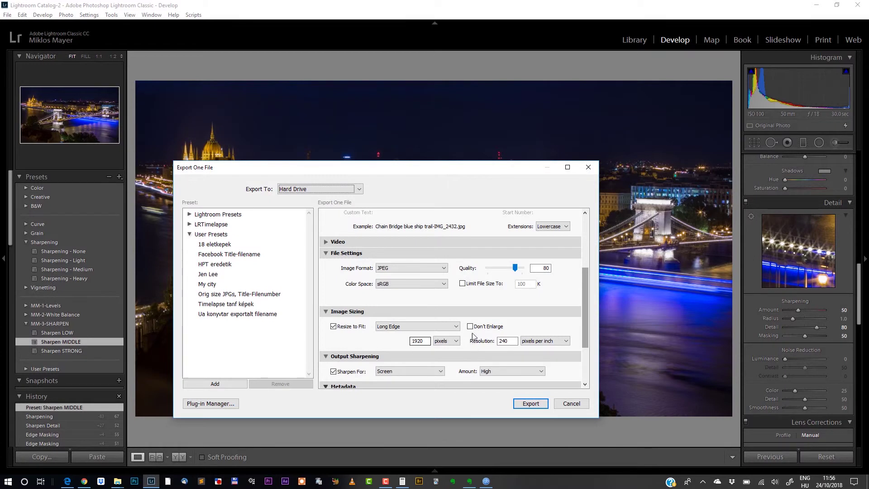
left_click(416, 342)
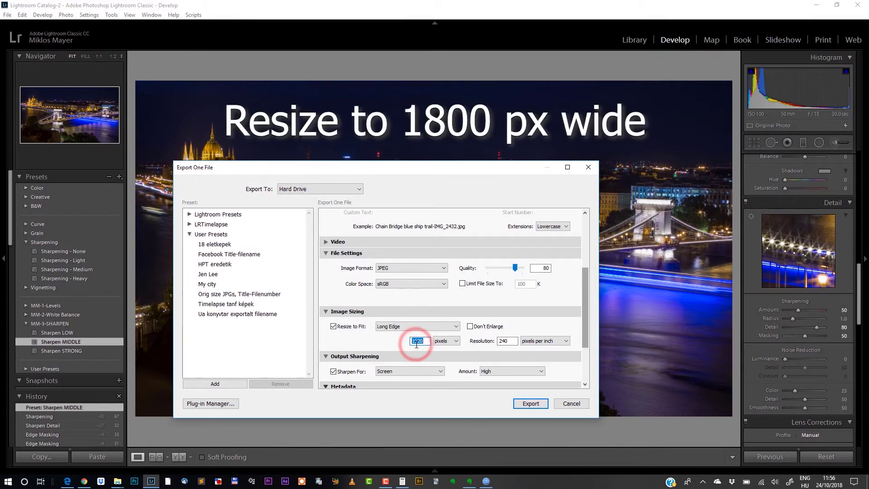
type("1800")
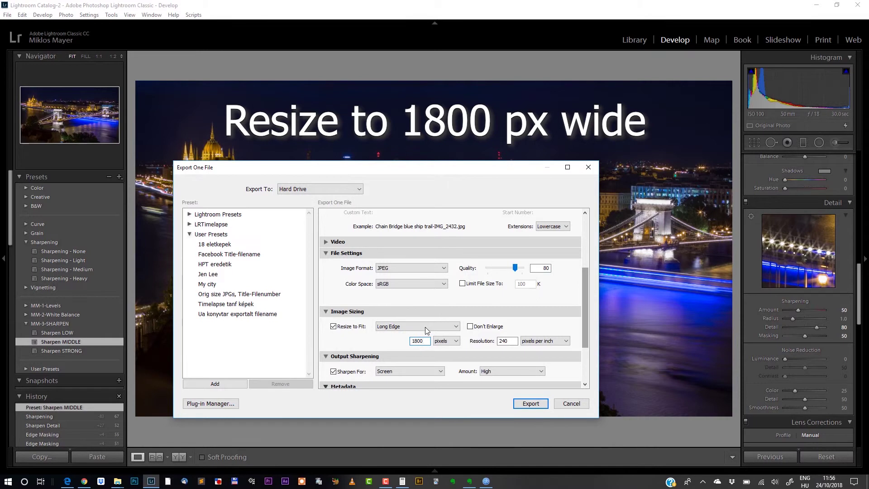
left_click(355, 357)
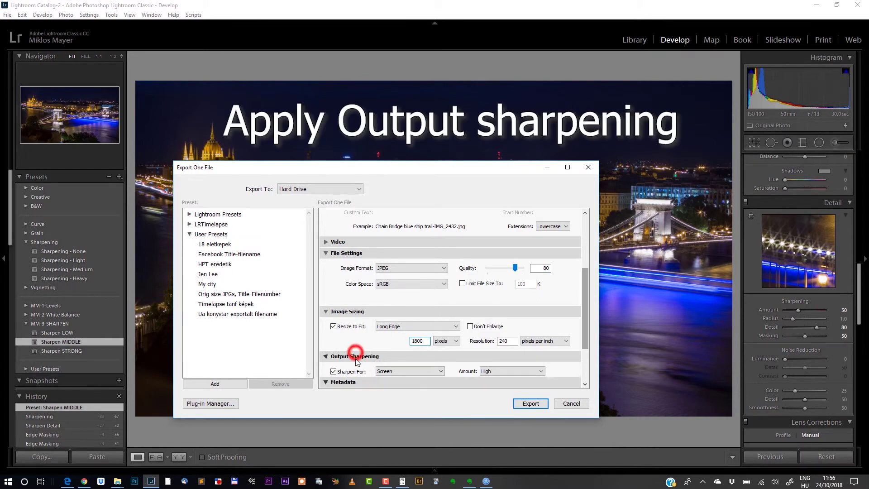
left_click(352, 357)
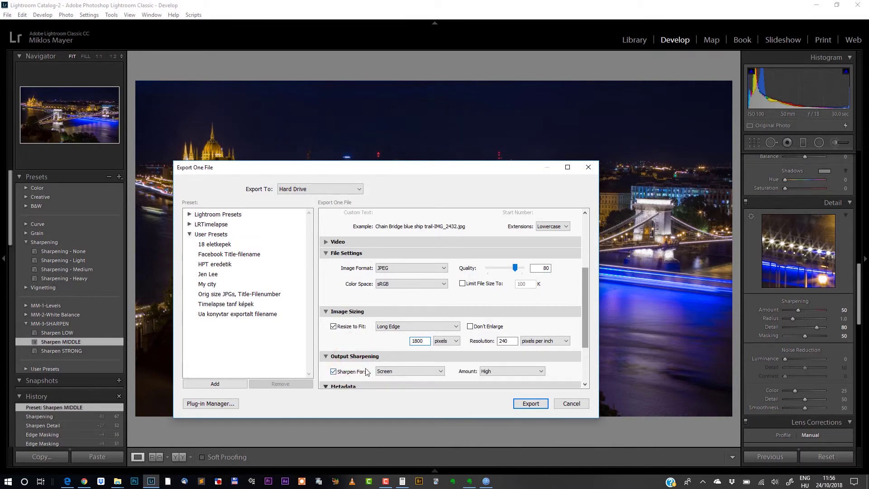